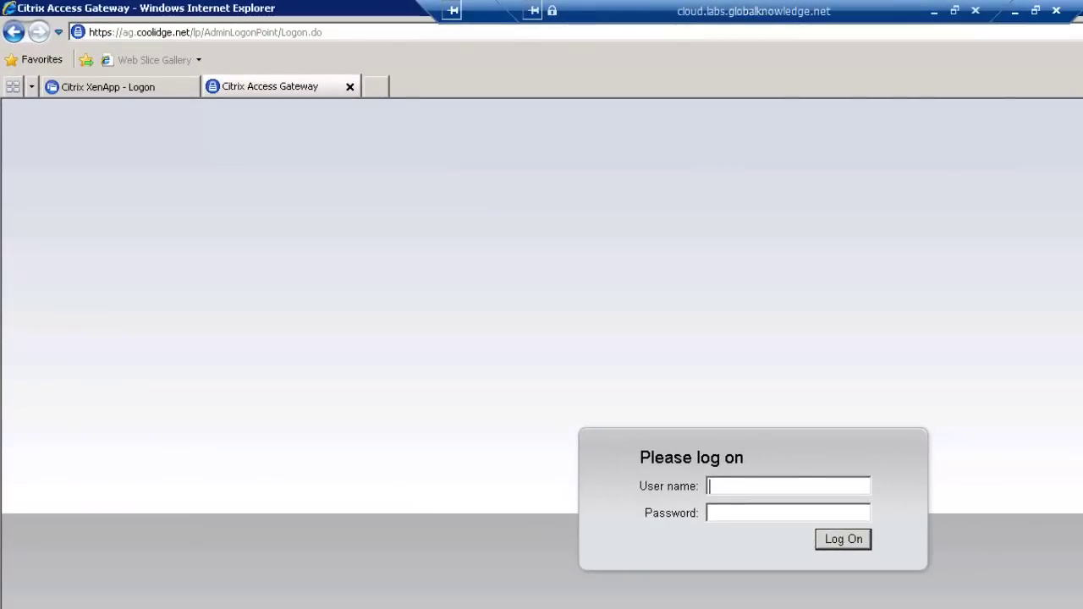
- Log on to the Access Gateway console with the administrator user name and password
{"action": "type", "text": "ad"}
{"action": "type", "text": "min"}
{"action": "left_click", "coordinate": [720, 512]}
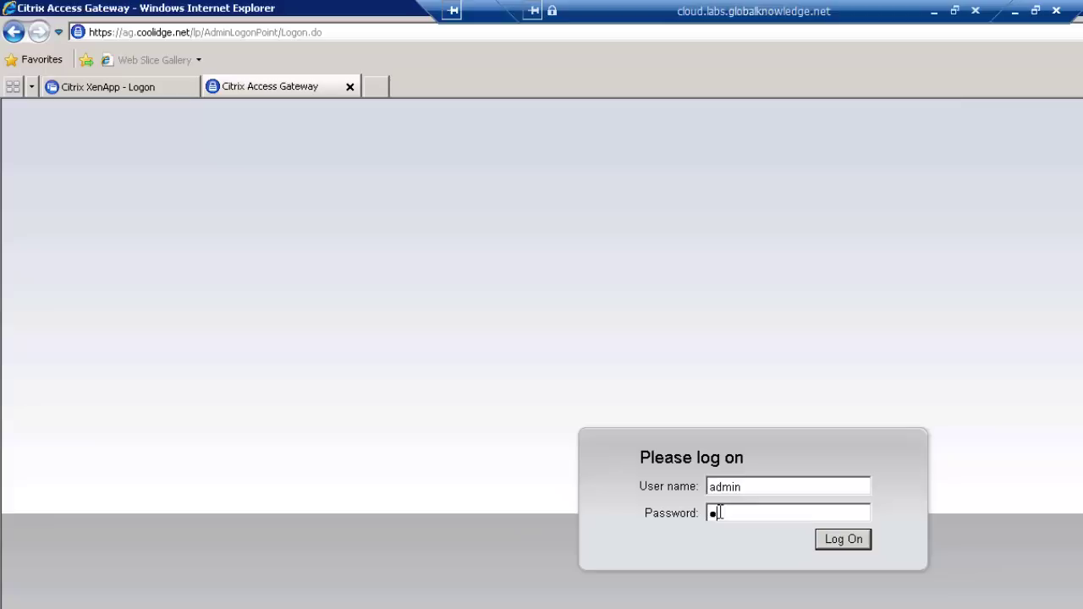
{"action": "left_click", "coordinate": [846, 538]}
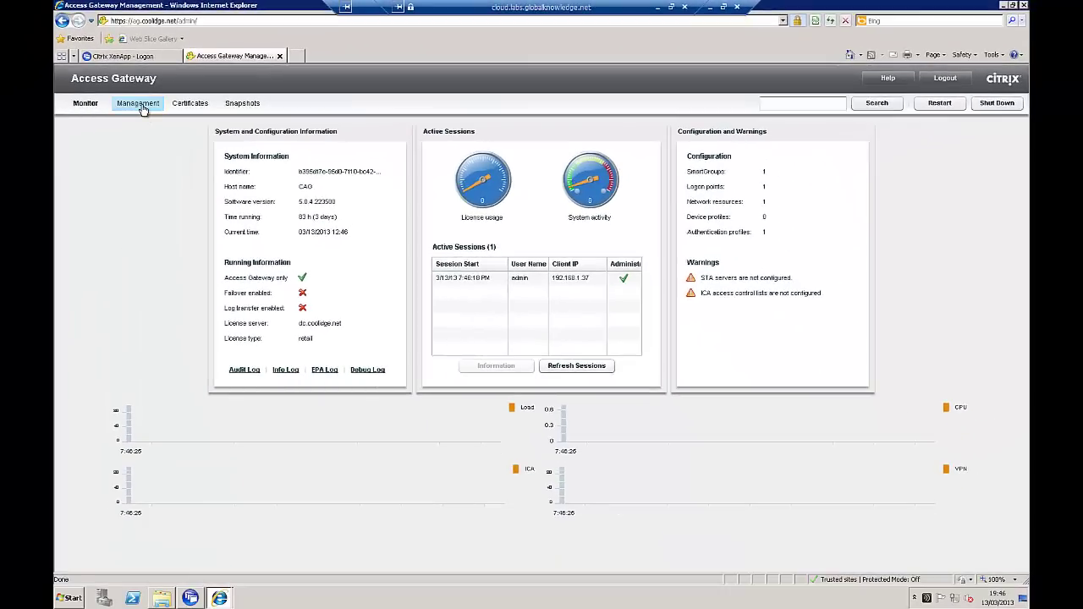
- Review the properties of SmartAccess logon point s1 under Management > Logon Points, then close them unchanged
{"action": "left_click", "coordinate": [139, 104]}
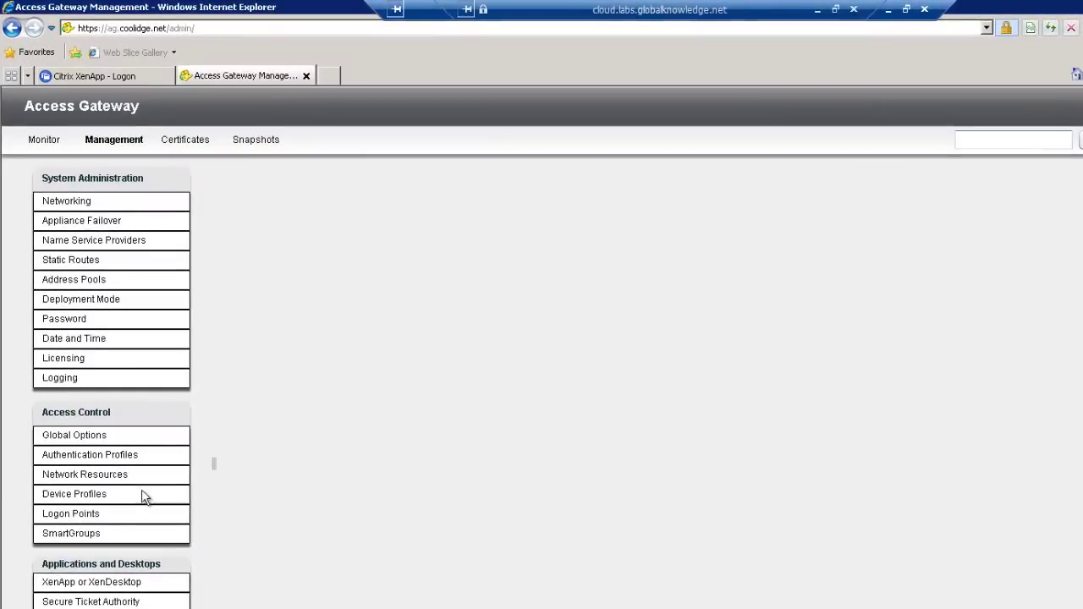
{"action": "left_click", "coordinate": [77, 514]}
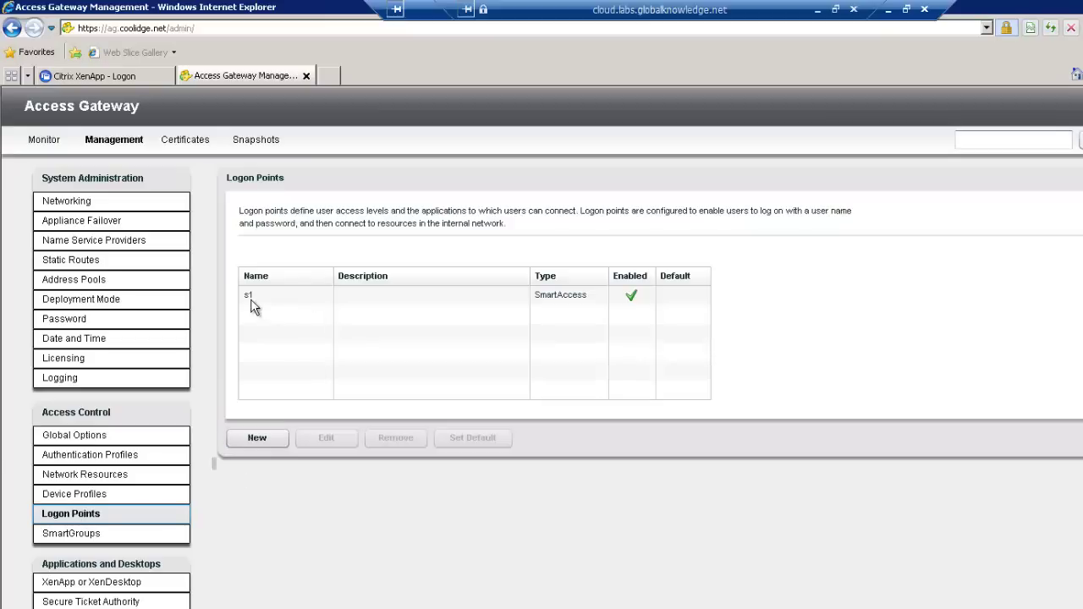
{"action": "left_click", "coordinate": [259, 295]}
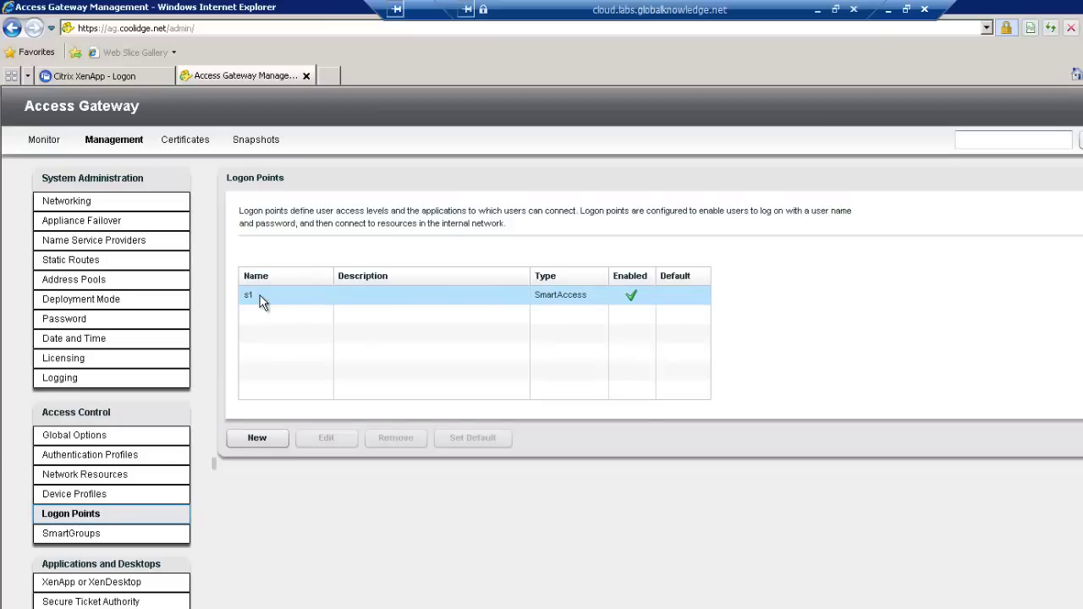
{"action": "left_click", "coordinate": [259, 295]}
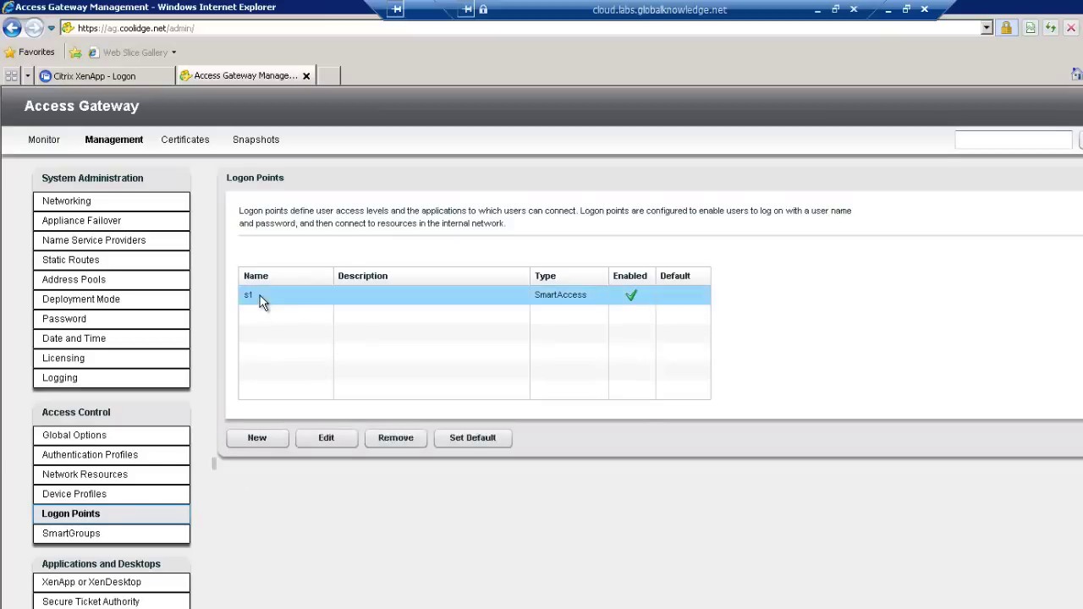
{"action": "left_click", "coordinate": [343, 440]}
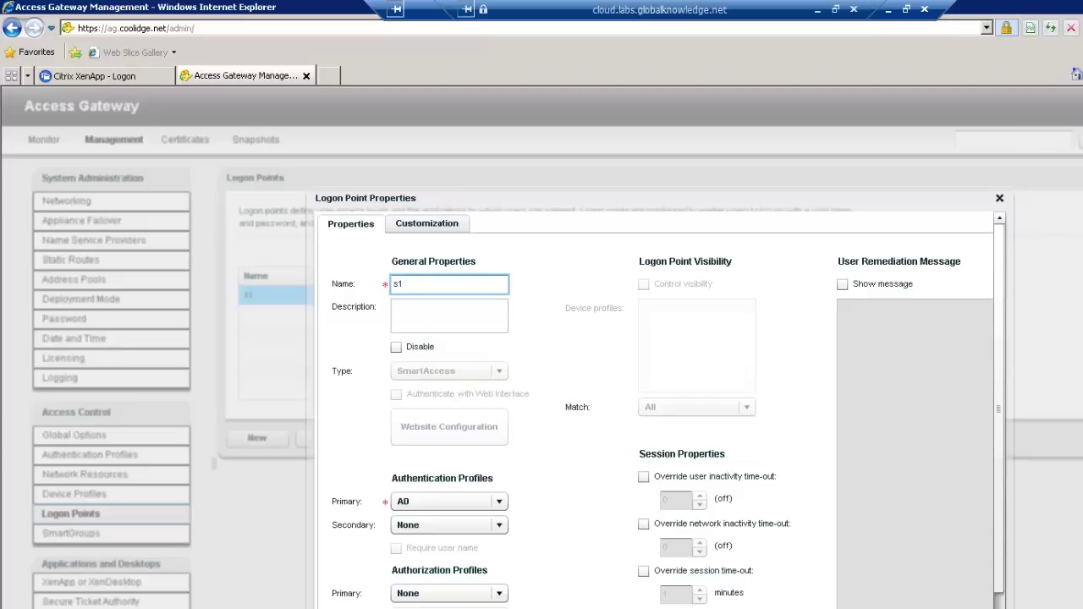
{"action": "key", "text": "Return"}
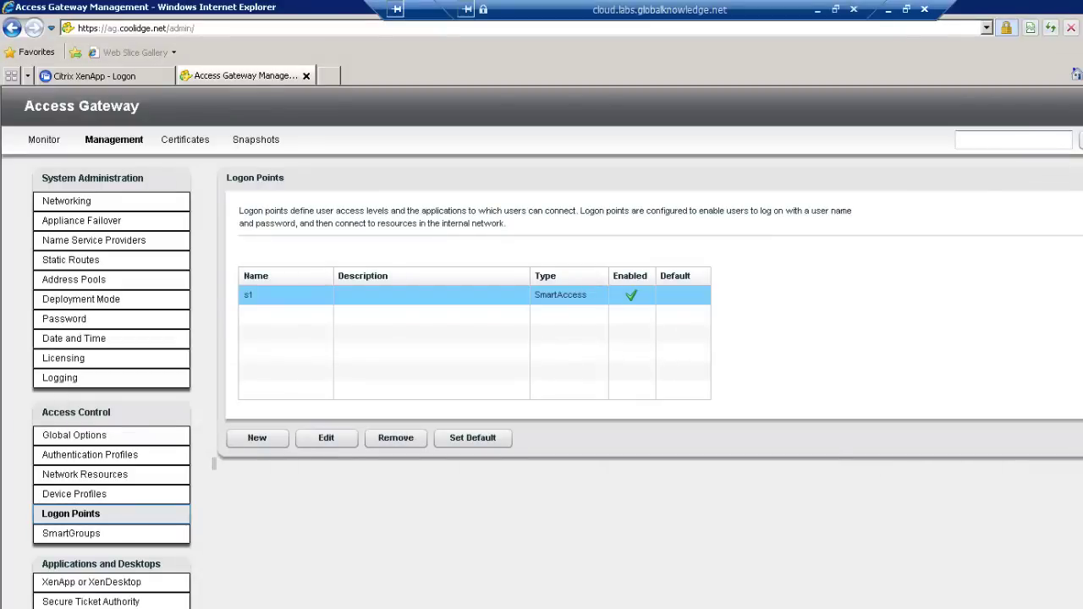
- Review the AD LDAP authentication profile, with server 192.168.1.30, then close it unchanged
{"action": "left_click", "coordinate": [131, 455]}
{"action": "left_click", "coordinate": [258, 285]}
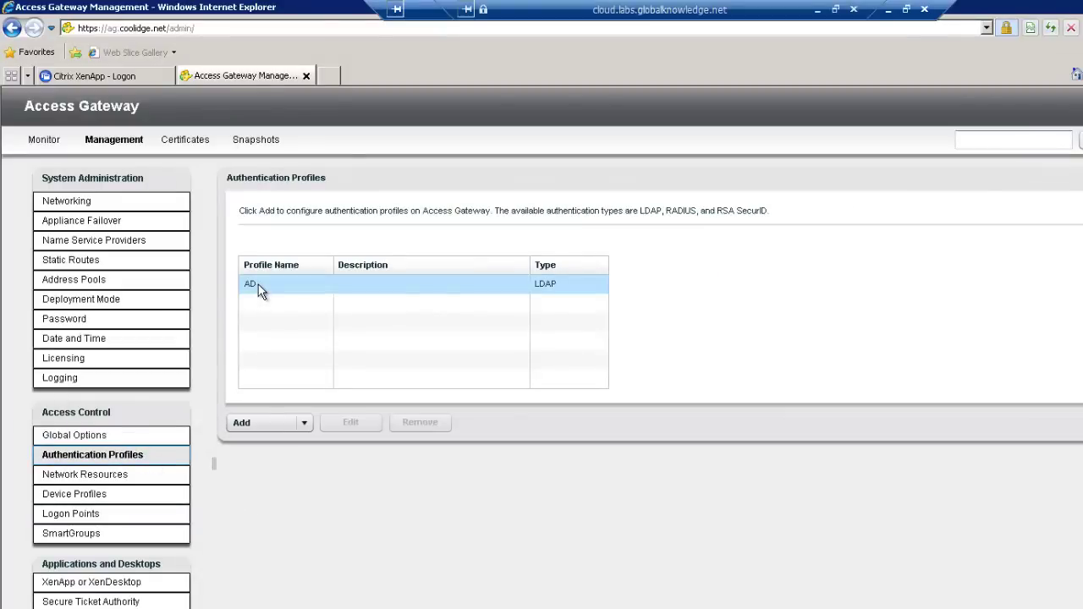
{"action": "left_click", "coordinate": [350, 421]}
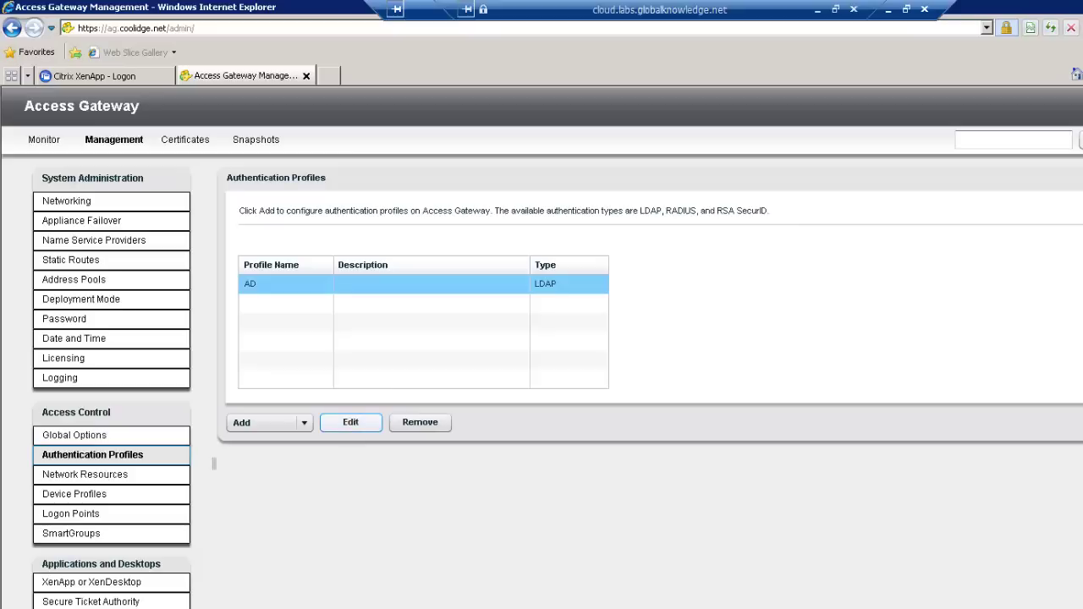
{"action": "left_click", "coordinate": [480, 520]}
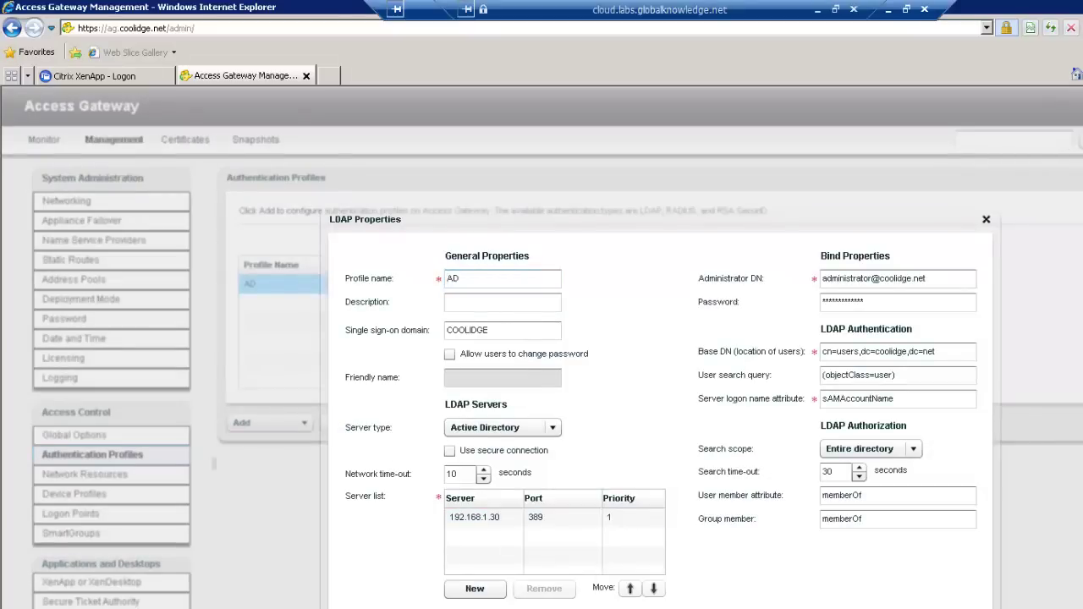
{"action": "key", "text": "Return"}
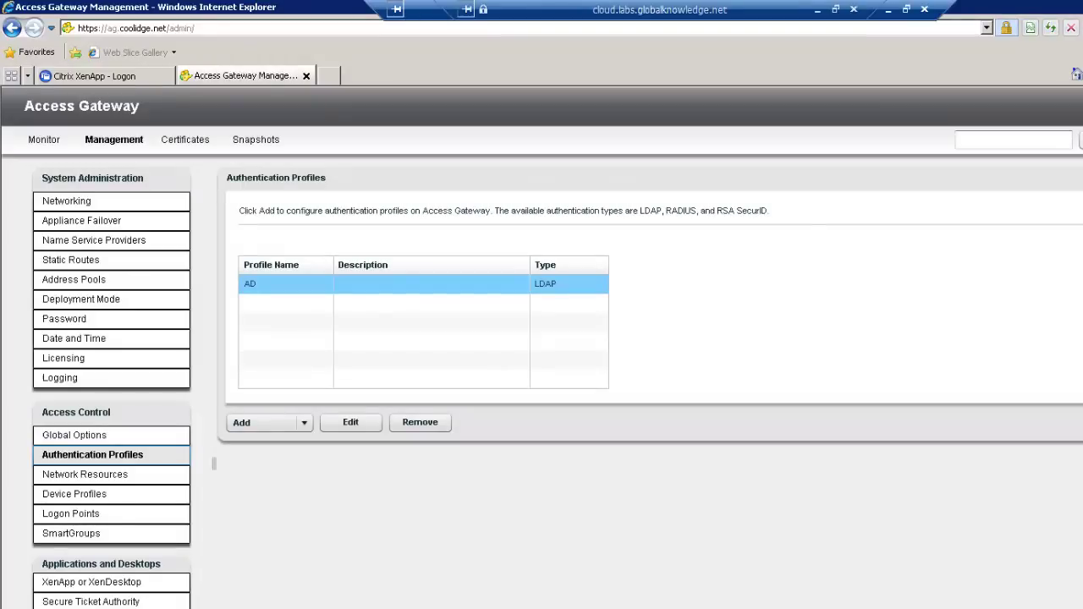
- Review the ALL network resource (192.168.1.0, all ports) unchanged, then go to SmartGroups
{"action": "left_click", "coordinate": [86, 477]}
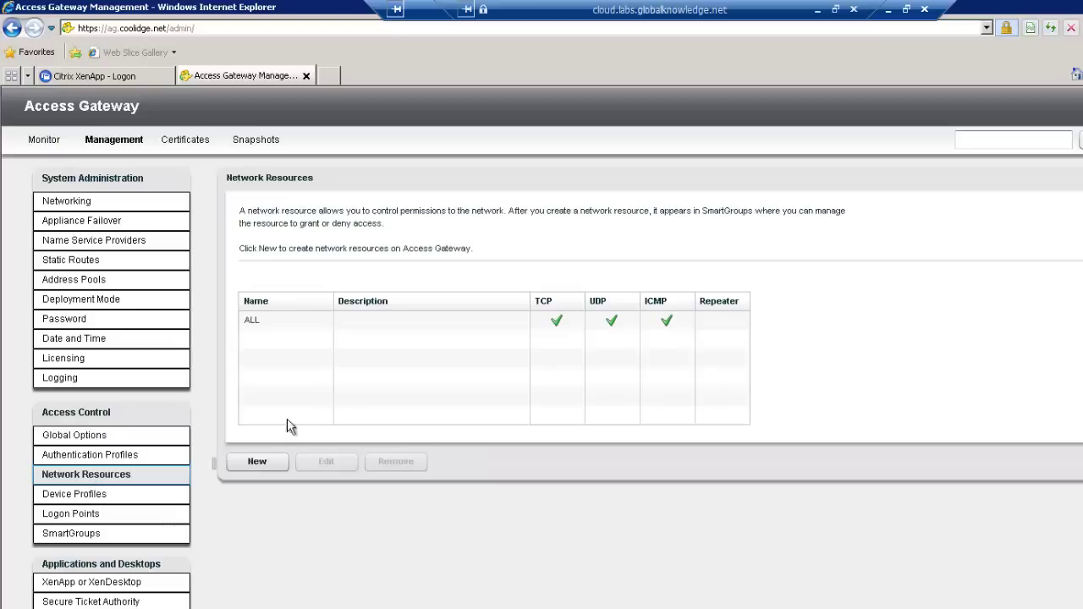
{"action": "left_click", "coordinate": [281, 328]}
{"action": "left_click", "coordinate": [334, 460]}
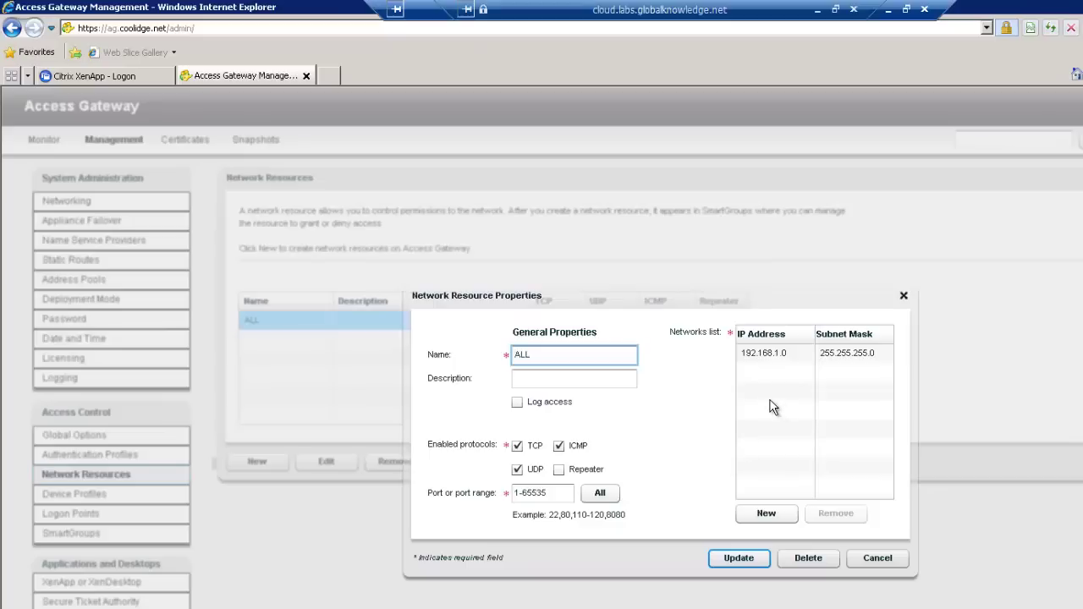
{"action": "left_click", "coordinate": [759, 359]}
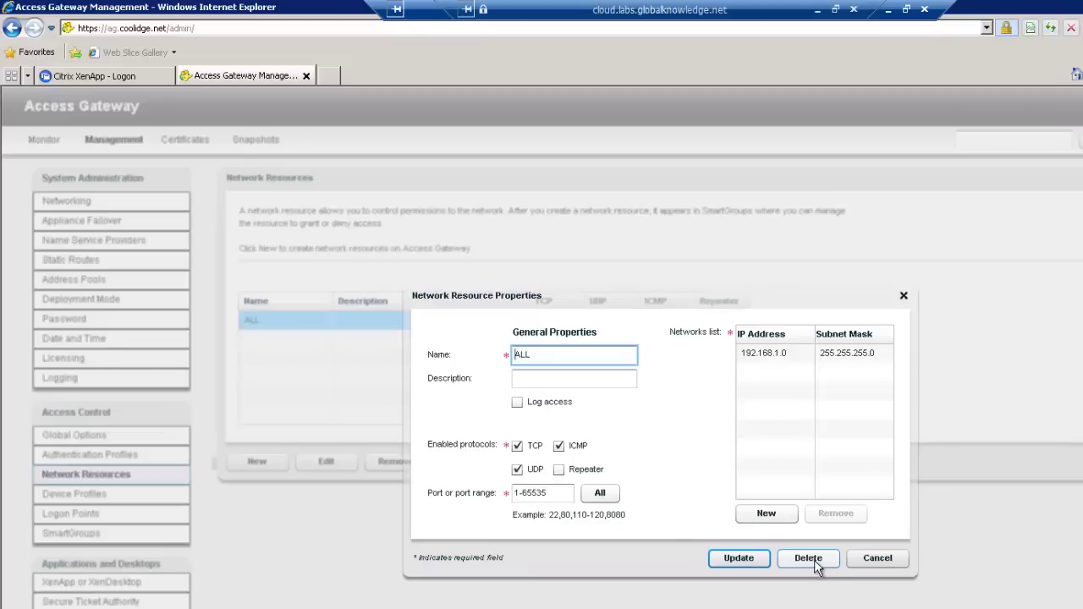
{"action": "left_click", "coordinate": [895, 565]}
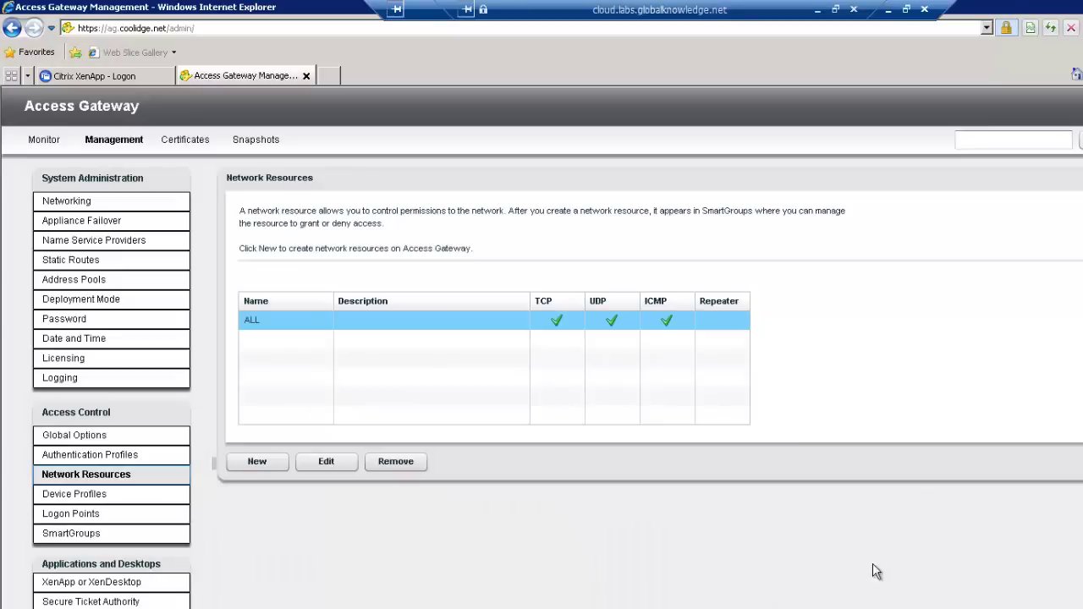
{"action": "left_click", "coordinate": [70, 534]}
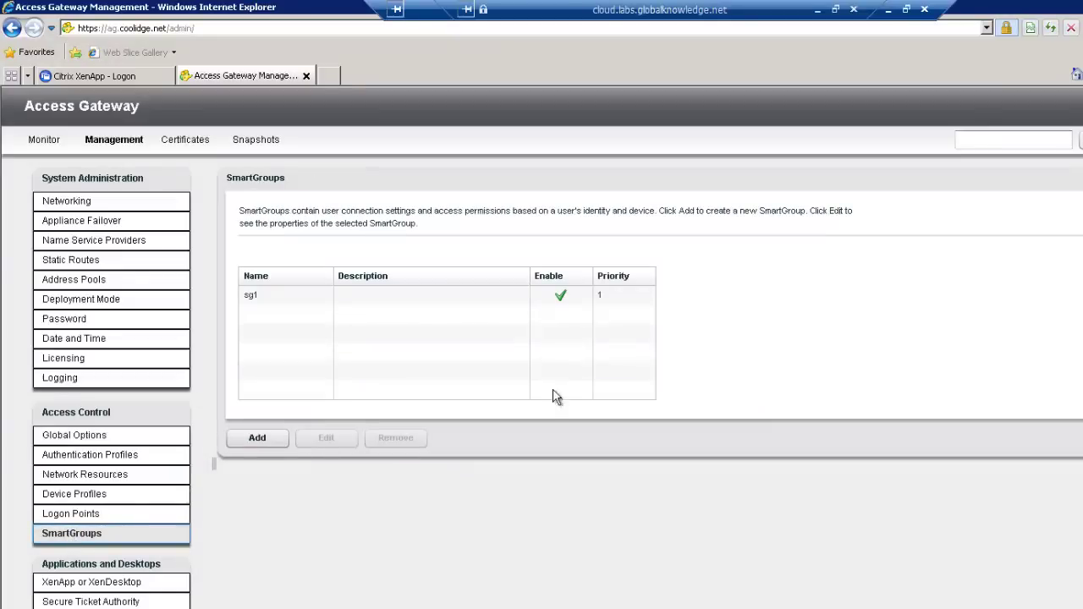
- Confirm SmartGroup sg1 uses logon point s1 and network resource ALL, then cancel
{"action": "left_click", "coordinate": [252, 296]}
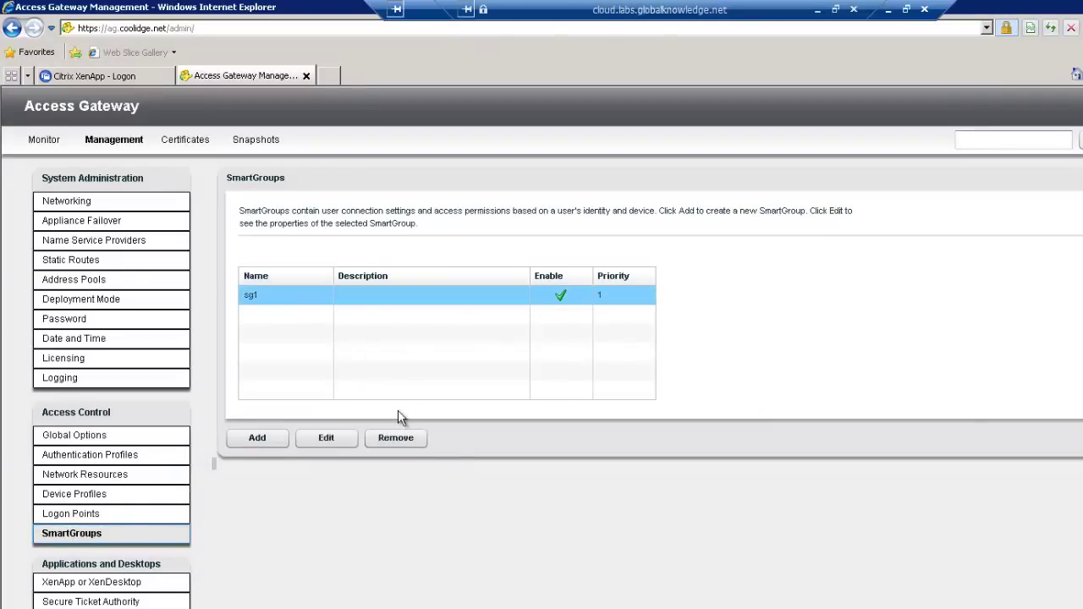
{"action": "left_click", "coordinate": [340, 439]}
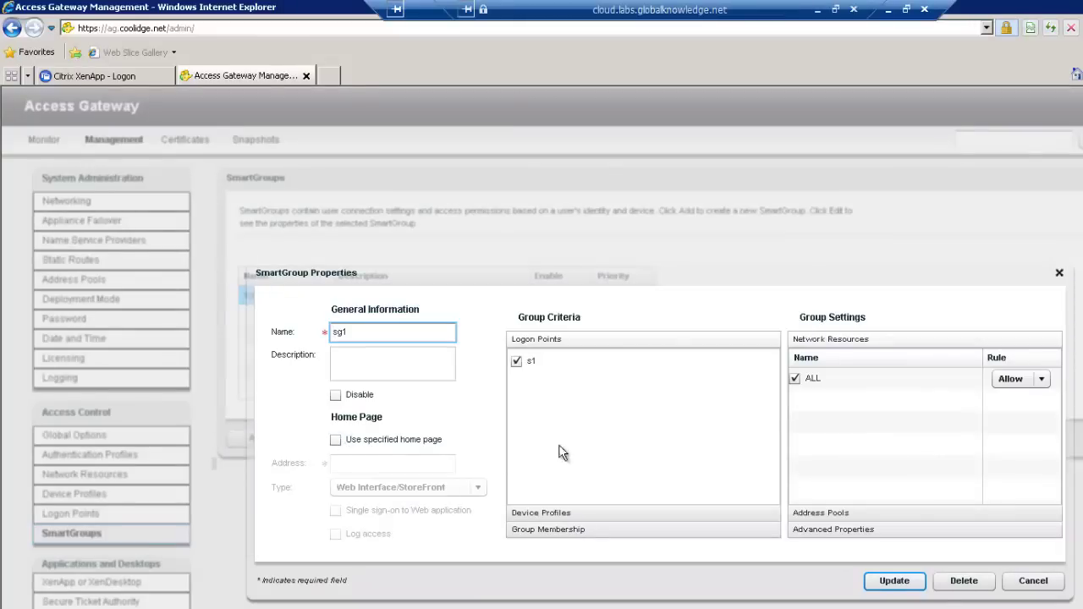
{"action": "left_click", "coordinate": [540, 362]}
{"action": "left_click", "coordinate": [1036, 584]}
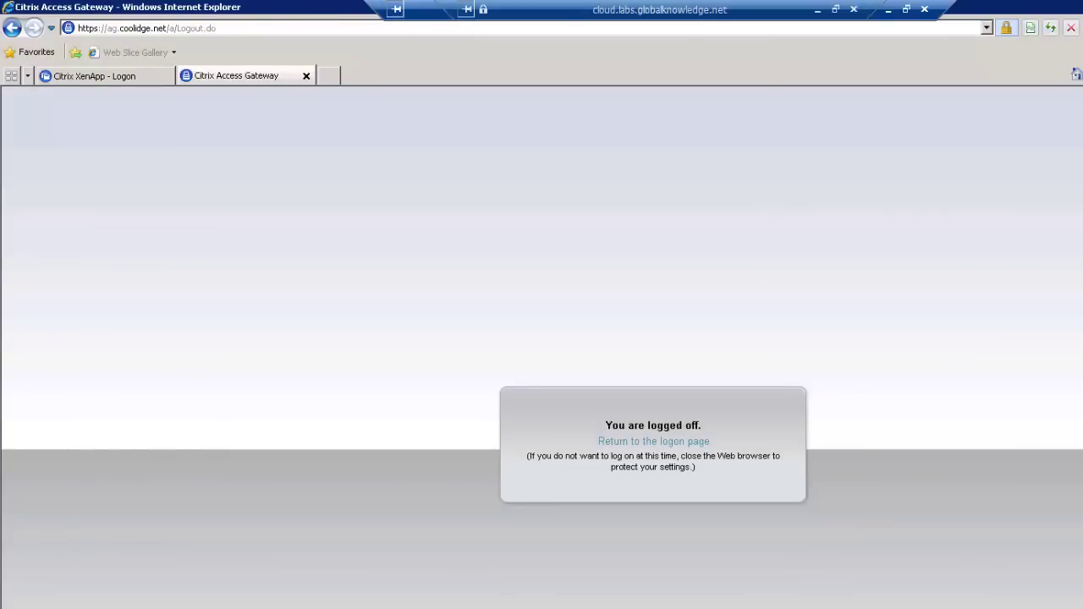
- Replace /a/Logout.do in the address with lp/s1 to load the s1 logon page
{"action": "left_click", "coordinate": [173, 30]}
{"action": "left_click_drag", "start_coordinate": [170, 29], "coordinate": [243, 38]}
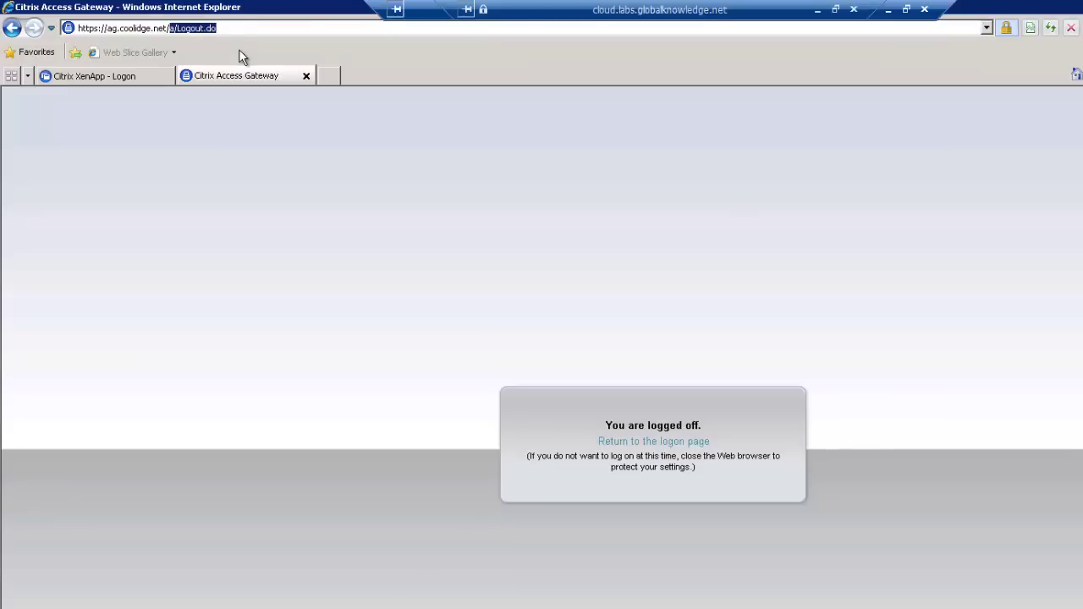
{"action": "type", "text": "l"}
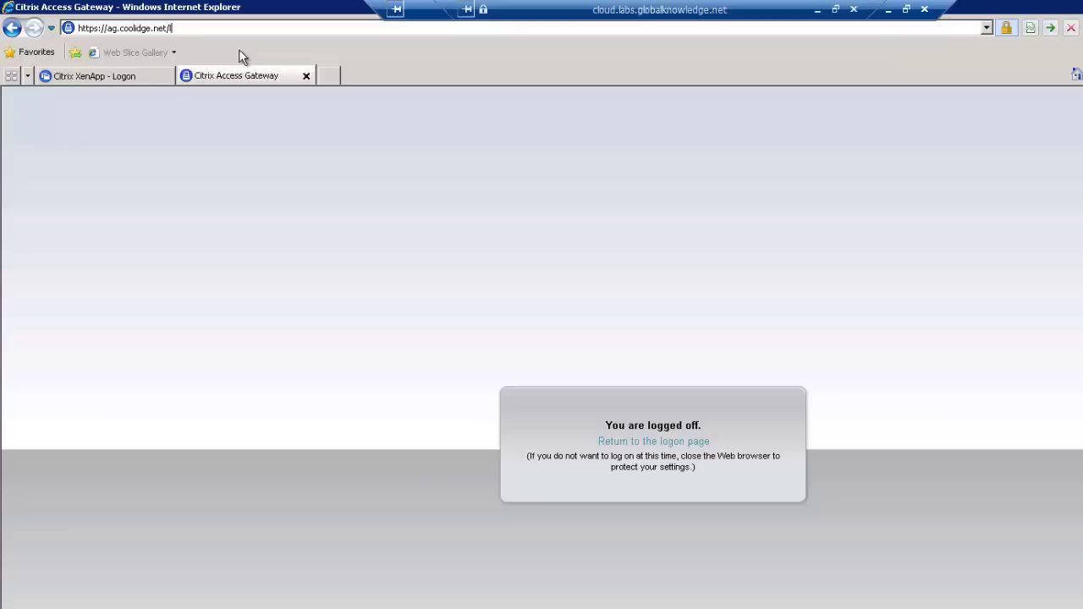
{"action": "type", "text": "p/"}
{"action": "type", "text": "s"}
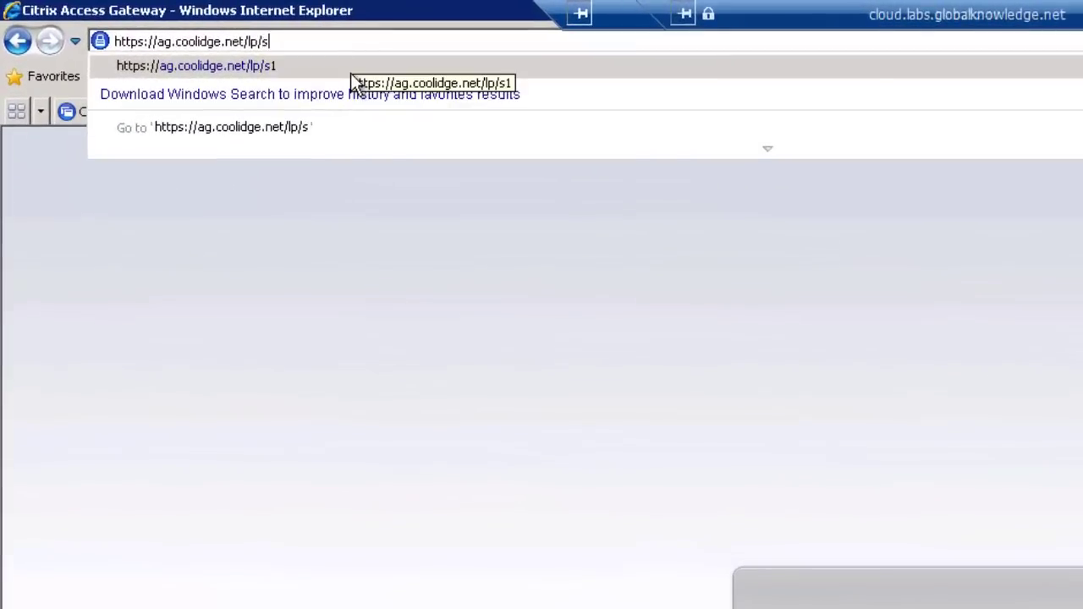
{"action": "type", "text": "1"}
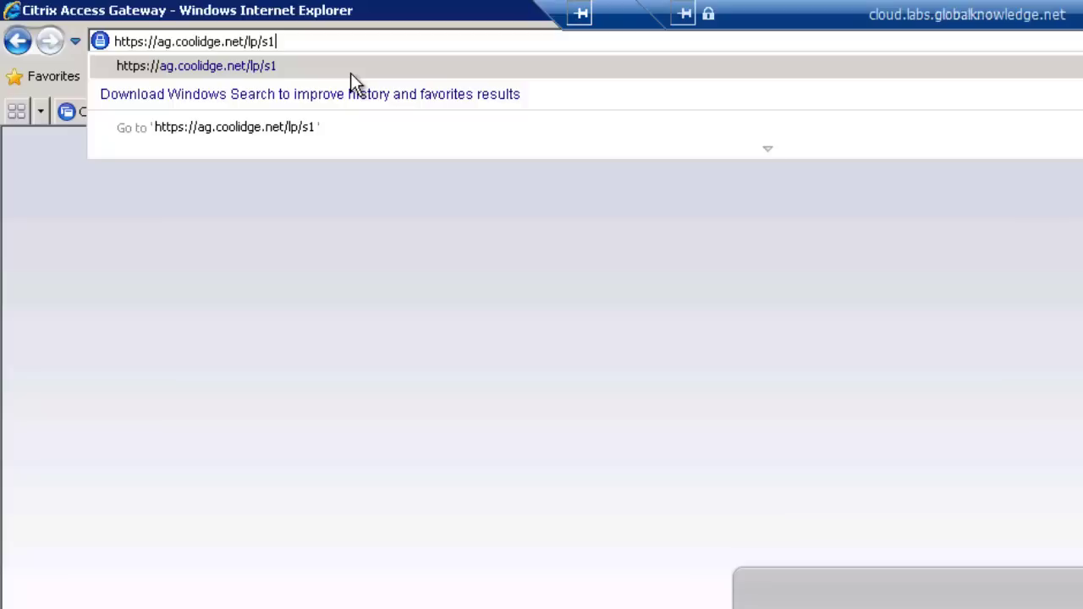
{"action": "key", "text": "Return"}
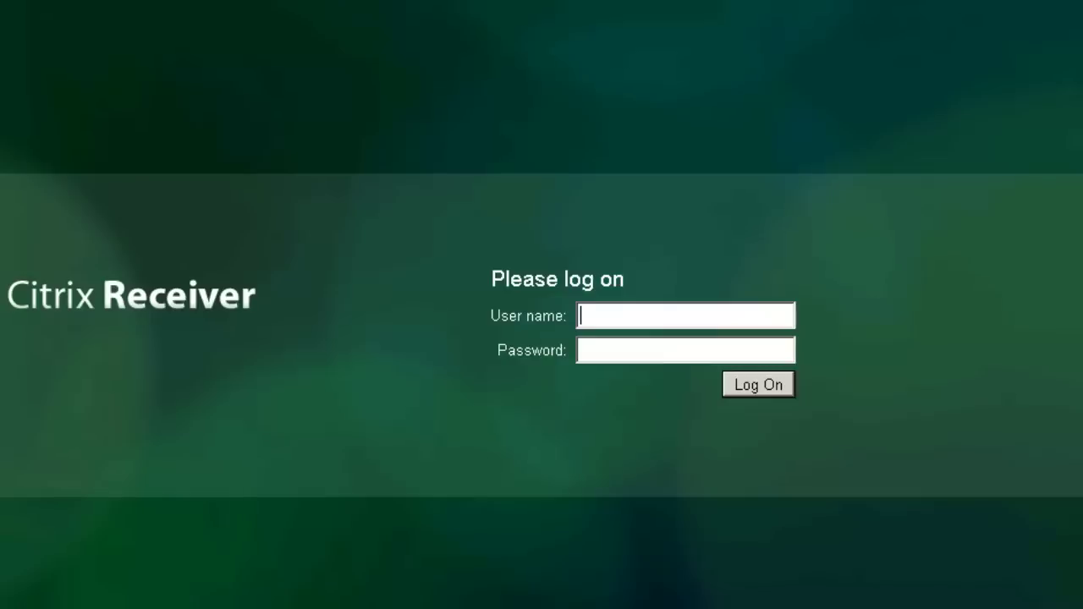
- Enter the domain user name and the account password on the Citrix Receiver logon form
{"action": "type", "text": "cool"}
{"action": "type", "text": "idge"}
{"action": "type", "text": "\\citrix"}
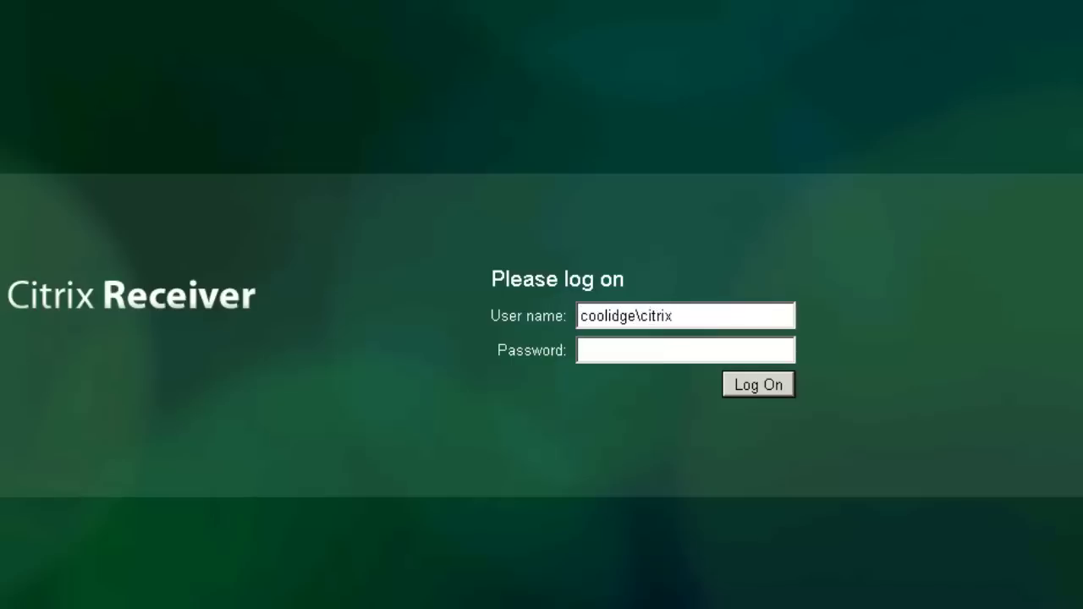
{"action": "type", "text": "admin"}
{"action": "left_click", "coordinate": [634, 350]}
{"action": "type", "text": "*****"}
{"action": "type", "text": "****"}
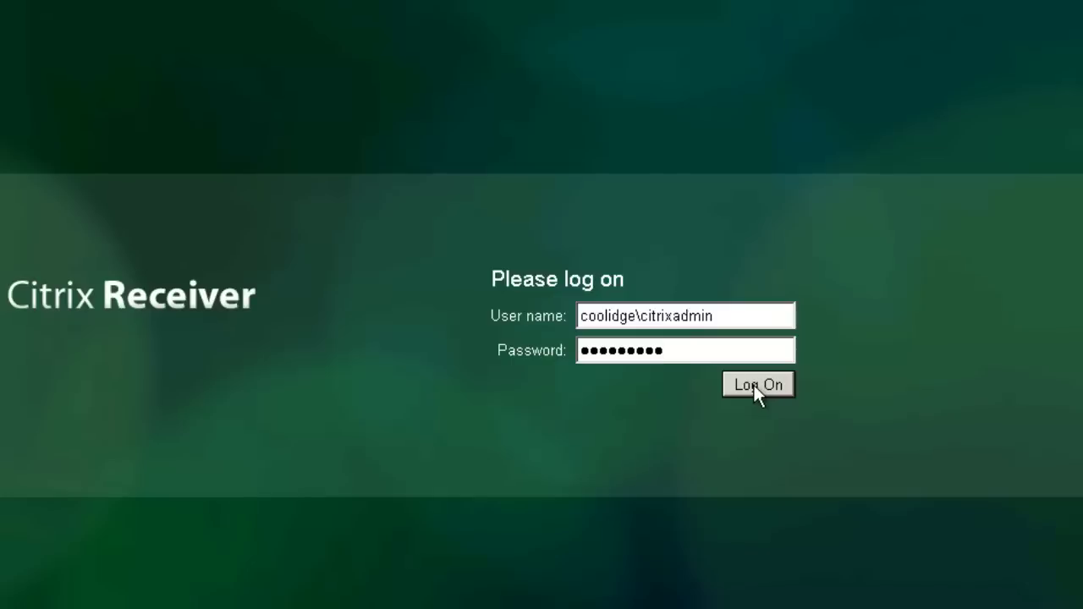
- Log on and choose the Access Gateway plug-in connection method
{"action": "left_click", "coordinate": [754, 386]}
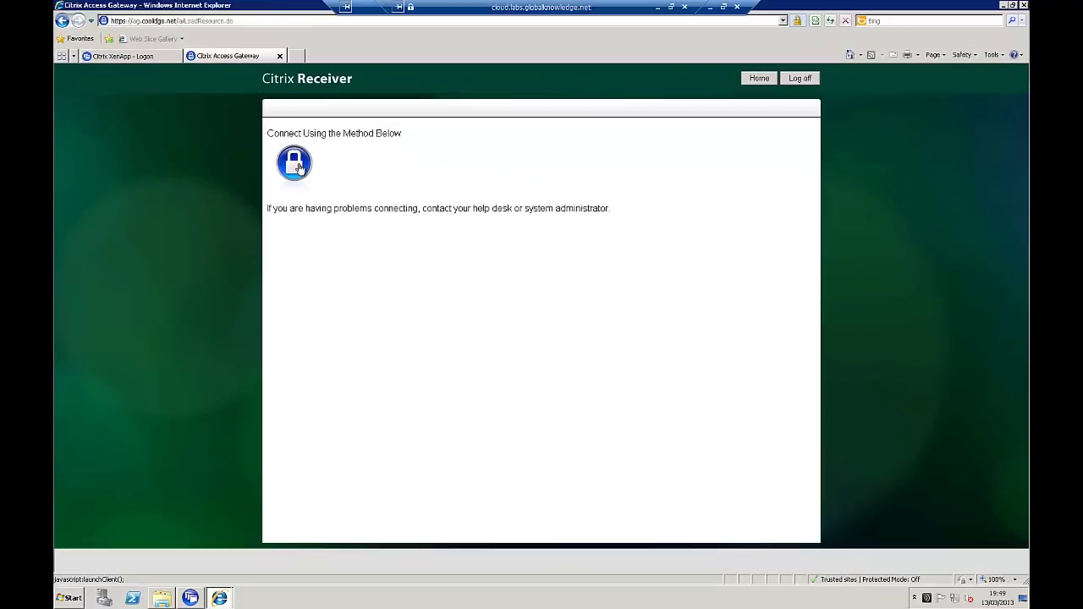
{"action": "left_click", "coordinate": [298, 161]}
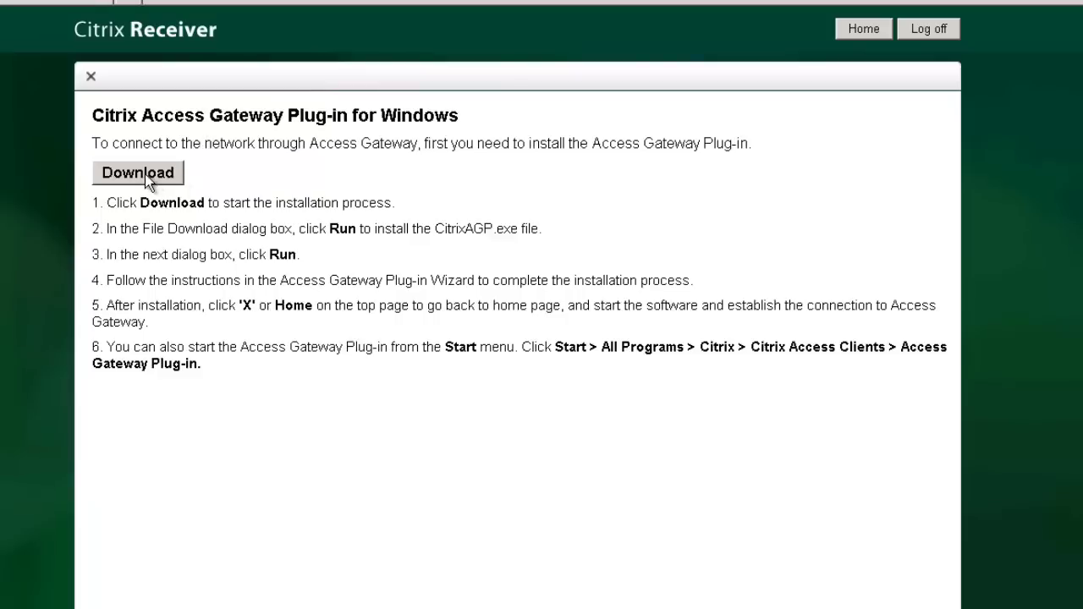
- Download the CitrixAGP.exe plug-in installer and run it from the security warning
{"action": "left_click", "coordinate": [147, 179]}
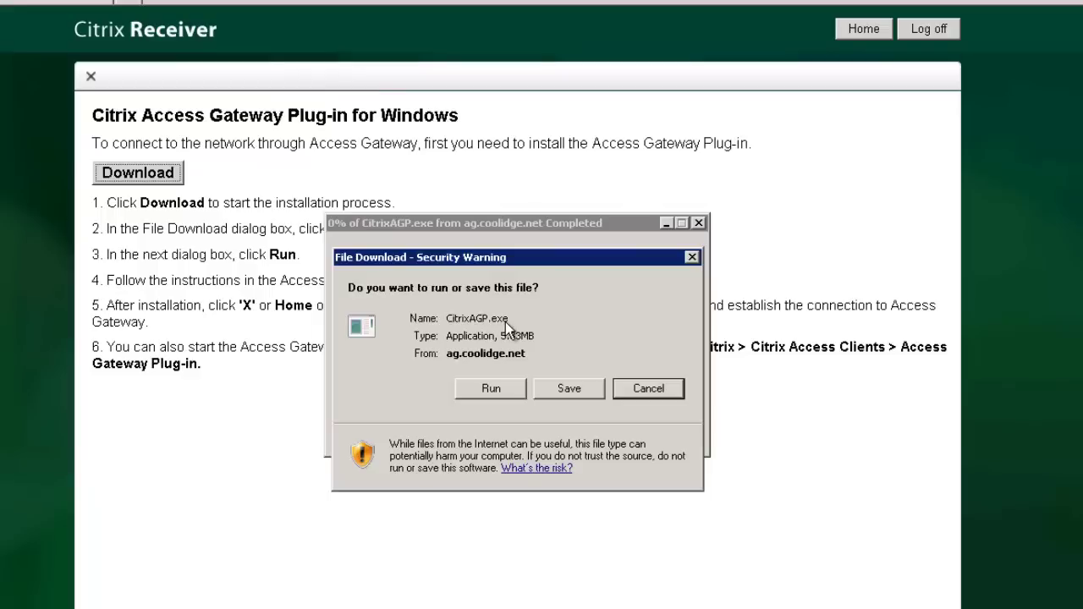
{"action": "left_click_drag", "start_coordinate": [550, 262], "coordinate": [513, 264]}
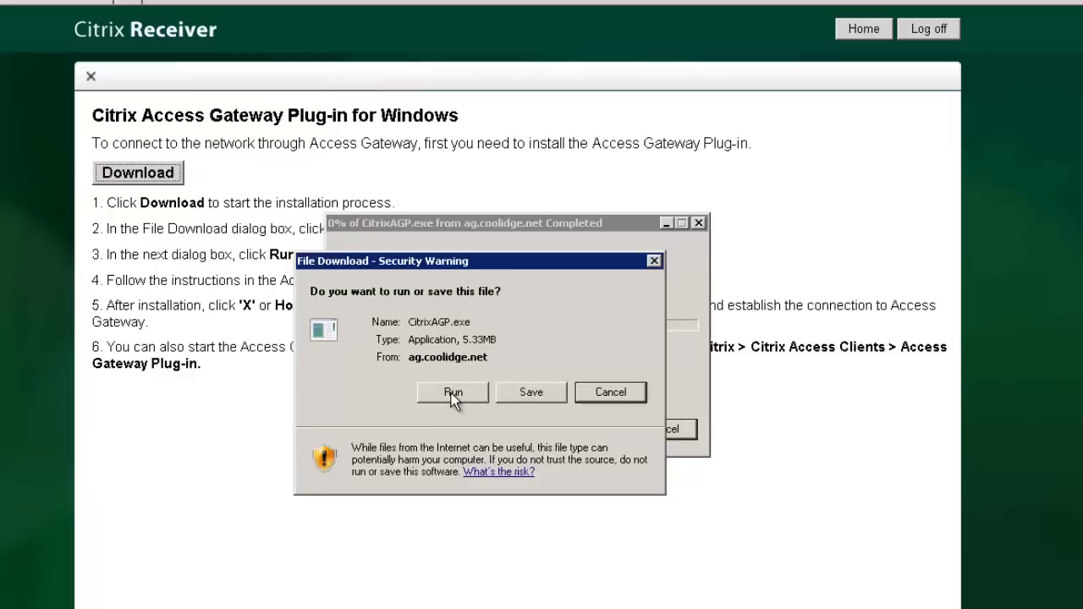
{"action": "left_click", "coordinate": [615, 398]}
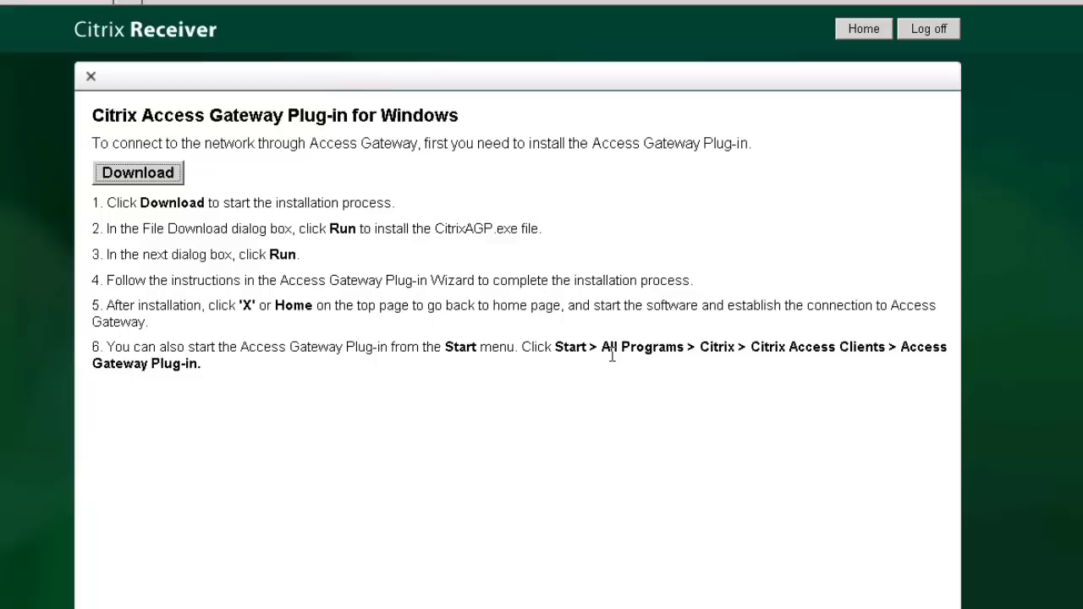
- Log off the Citrix Receiver session
{"action": "left_click", "coordinate": [931, 31]}
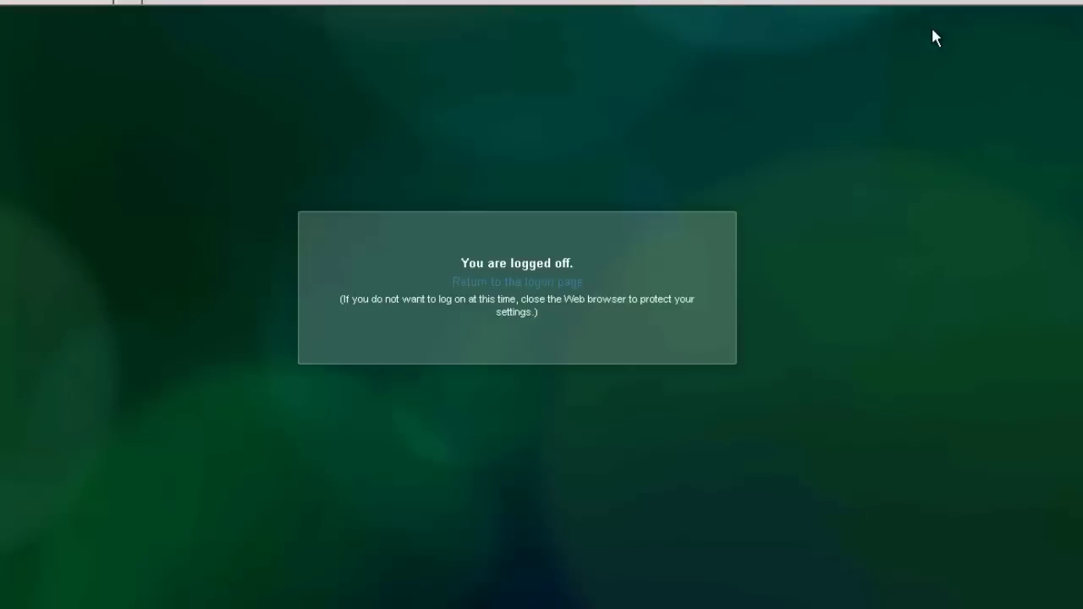